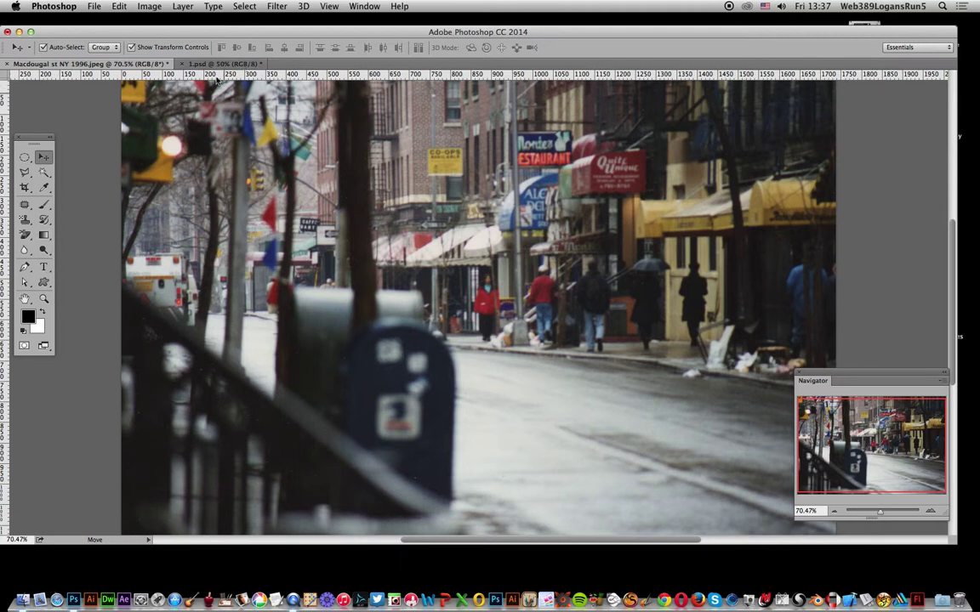
Step: Bring the blank 1.psd canvas to the front, away from the street photo
click(214, 63)
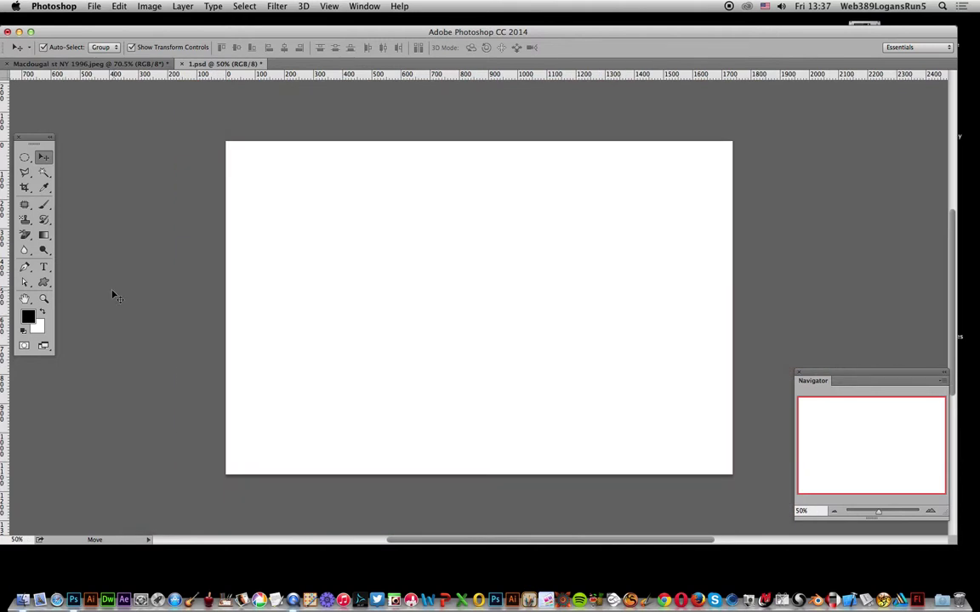
Step: Type 'GREENWICH' and 'VILLAGE' on two lines on the canvas
click(43, 266)
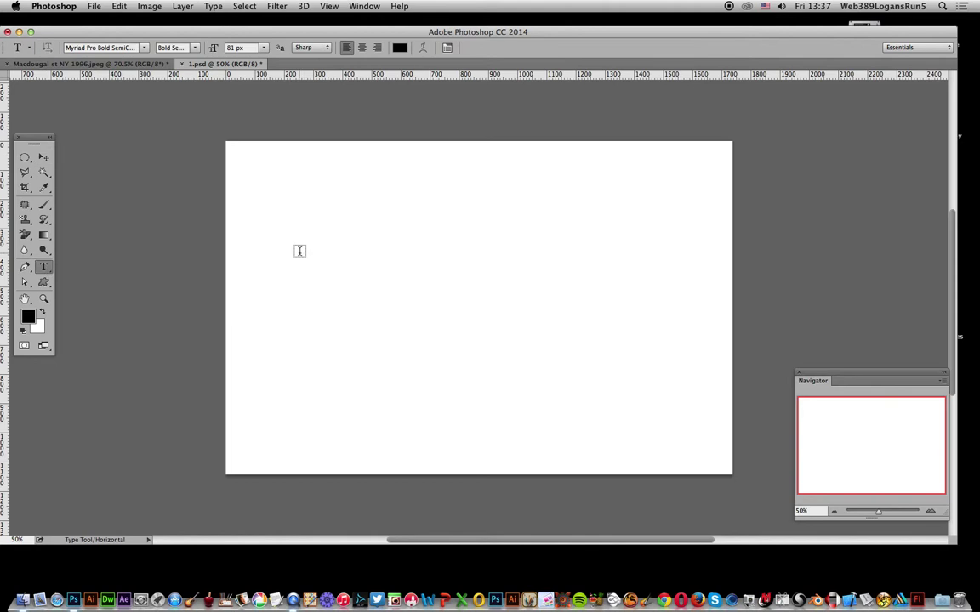
click(293, 248)
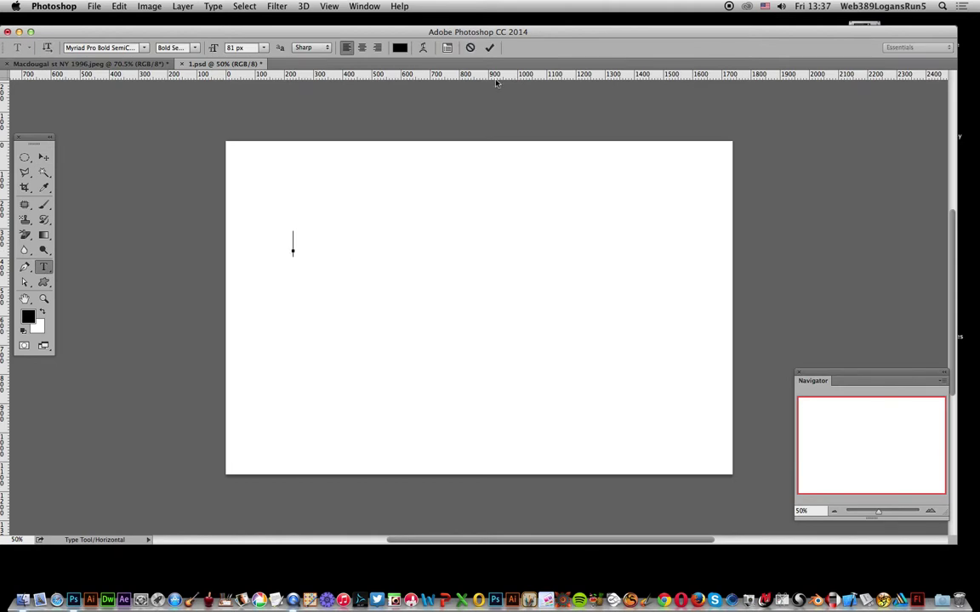
text(GR)
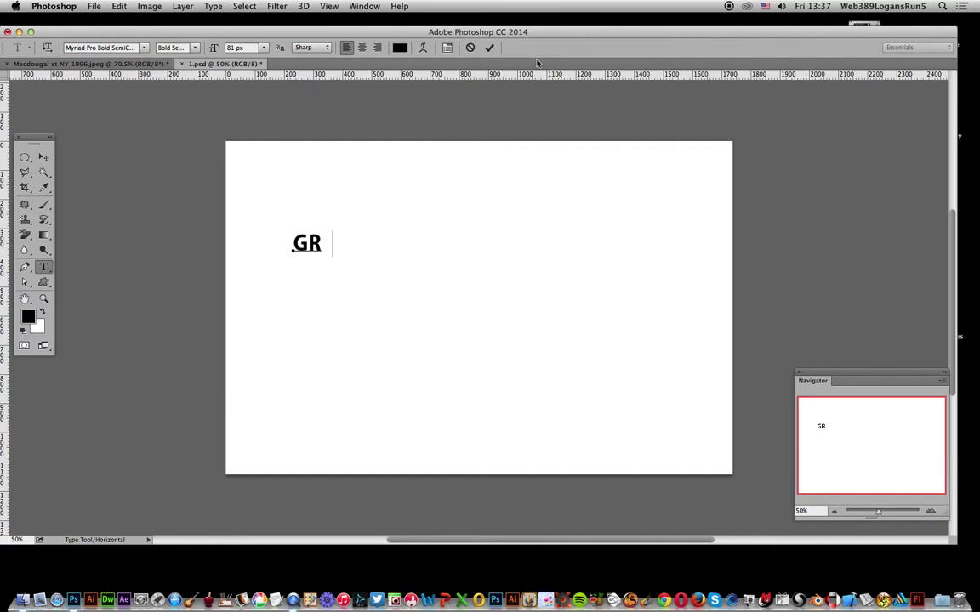
text(EEN)
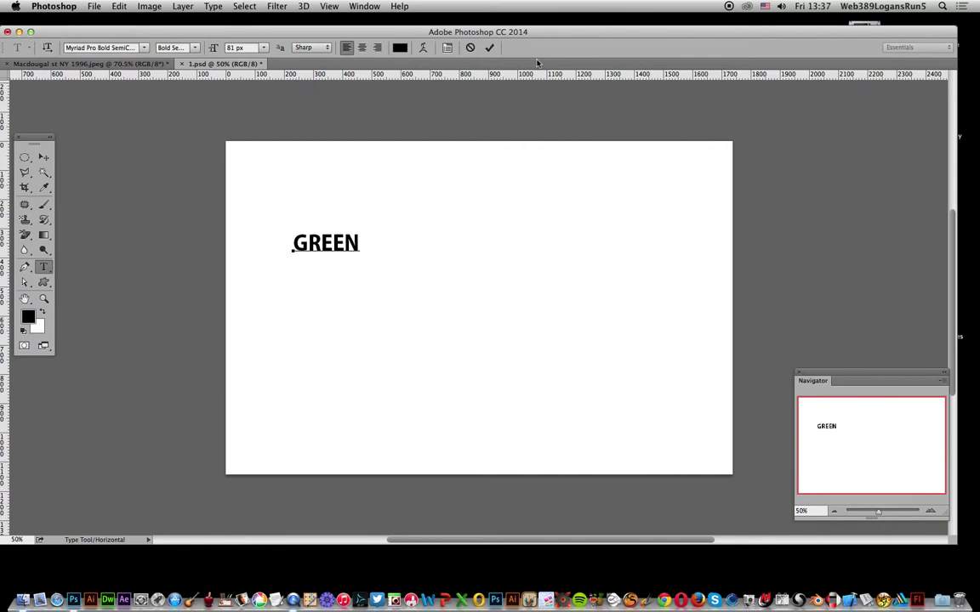
text(WICH)
key(Return)
text(V)
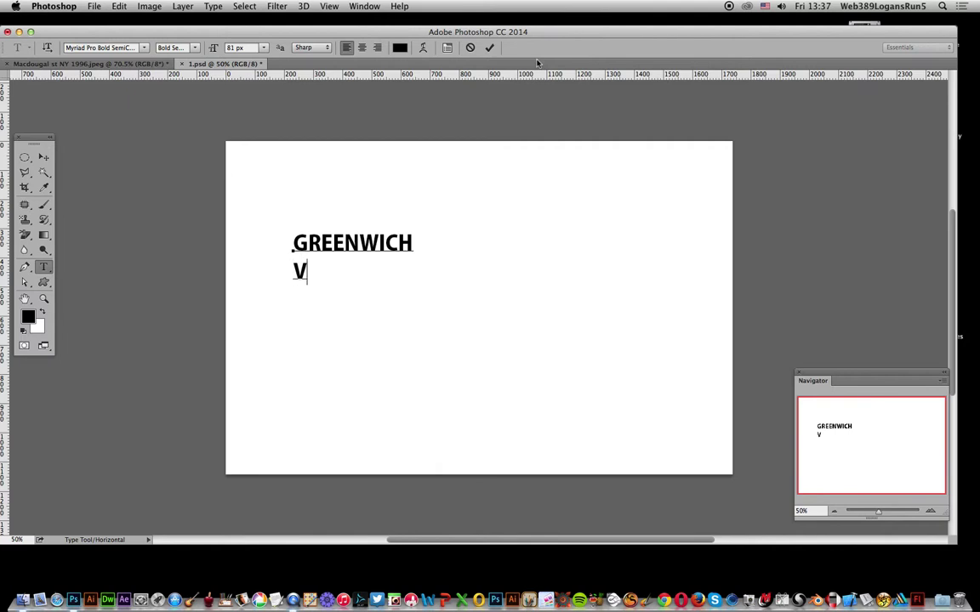
text(ILLA)
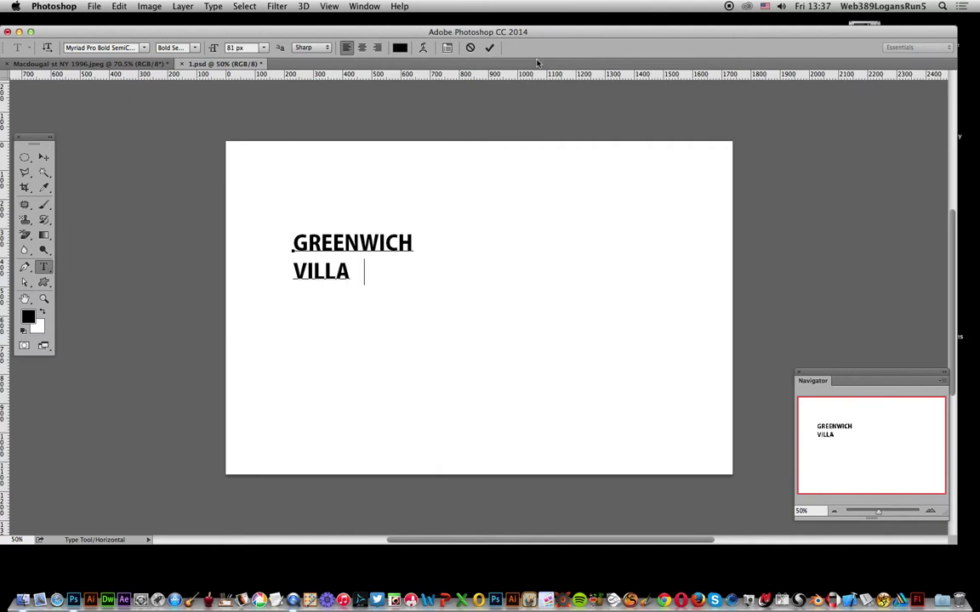
text(GE)
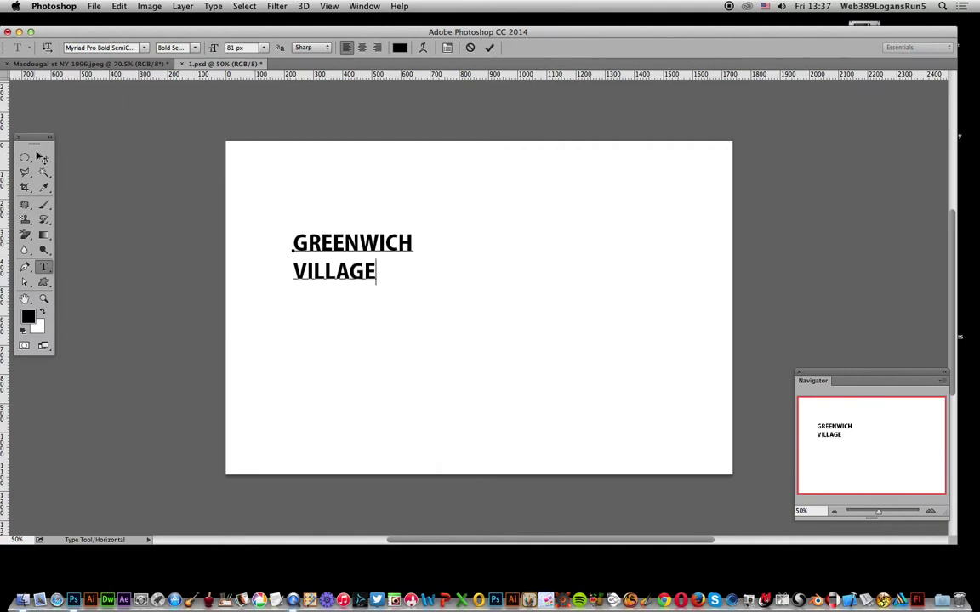
click(41, 158)
Step: Scale the text to about 379% and move it up and left across the canvas
key(super+t)
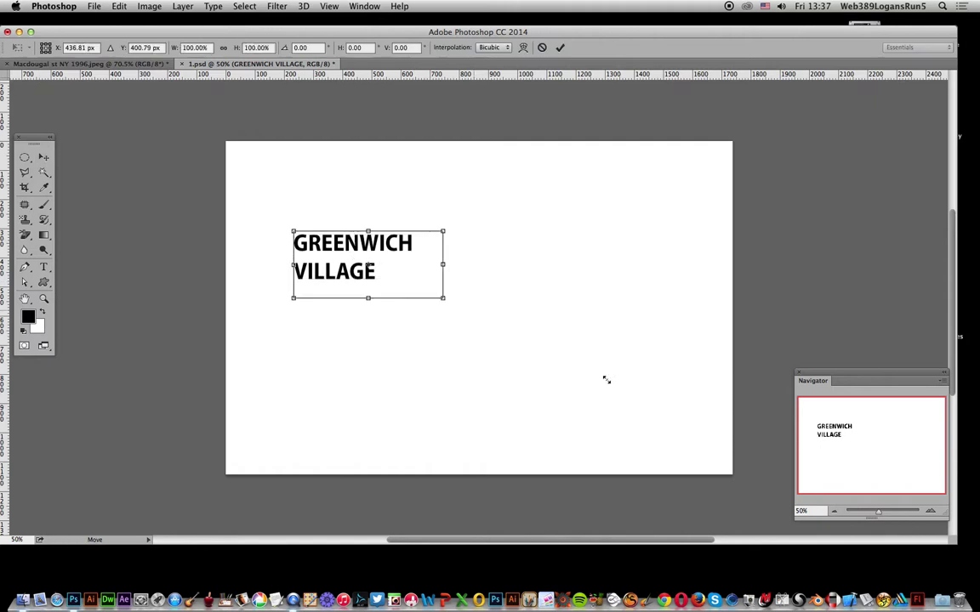
drag(606, 379, 705, 432)
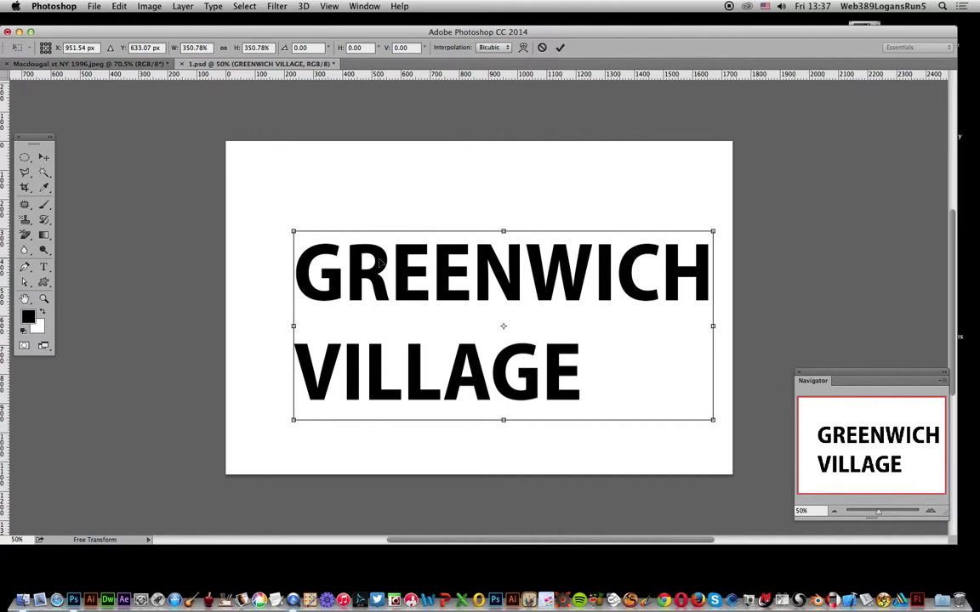
drag(380, 262, 535, 366)
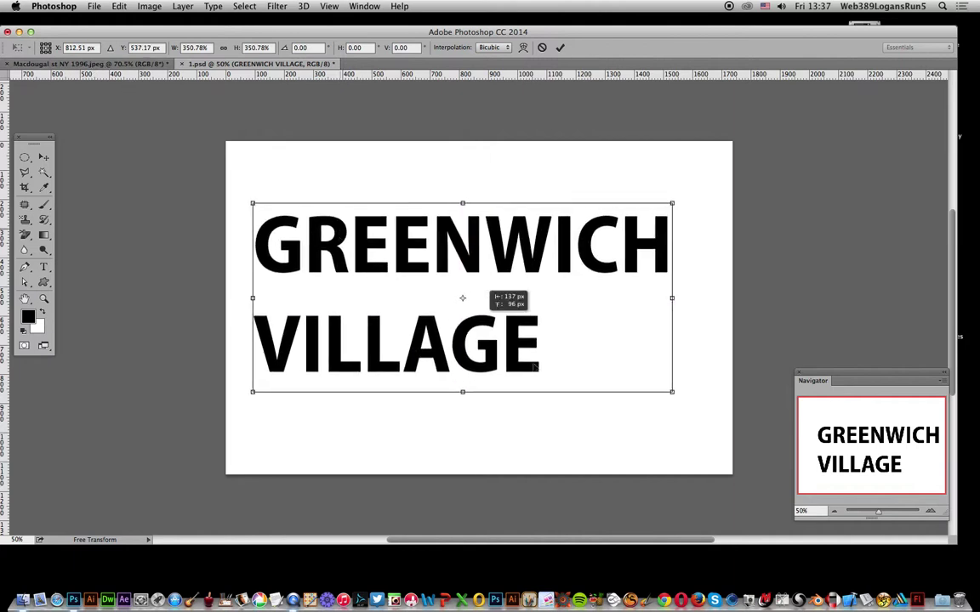
drag(672, 394, 710, 421)
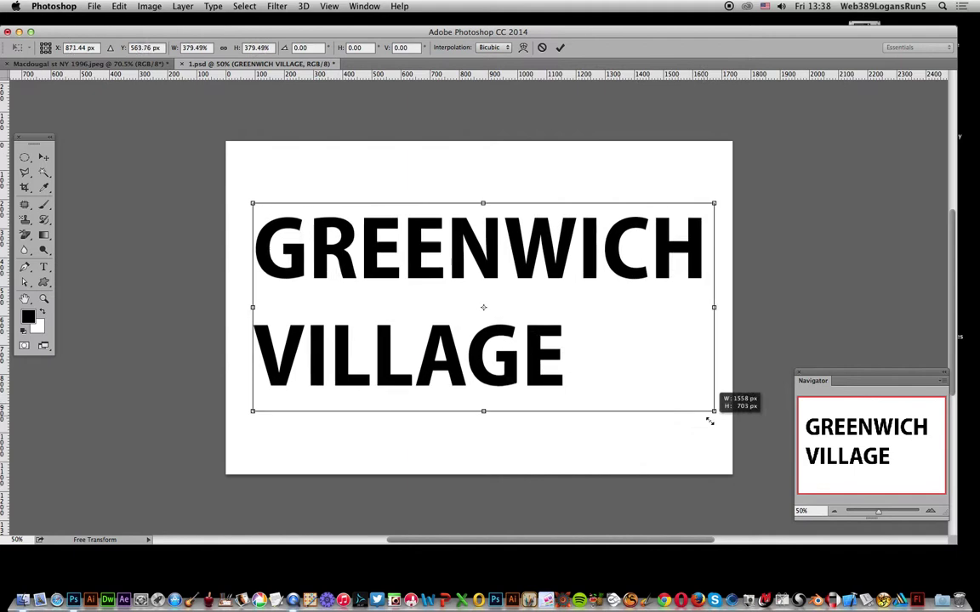
key(Return)
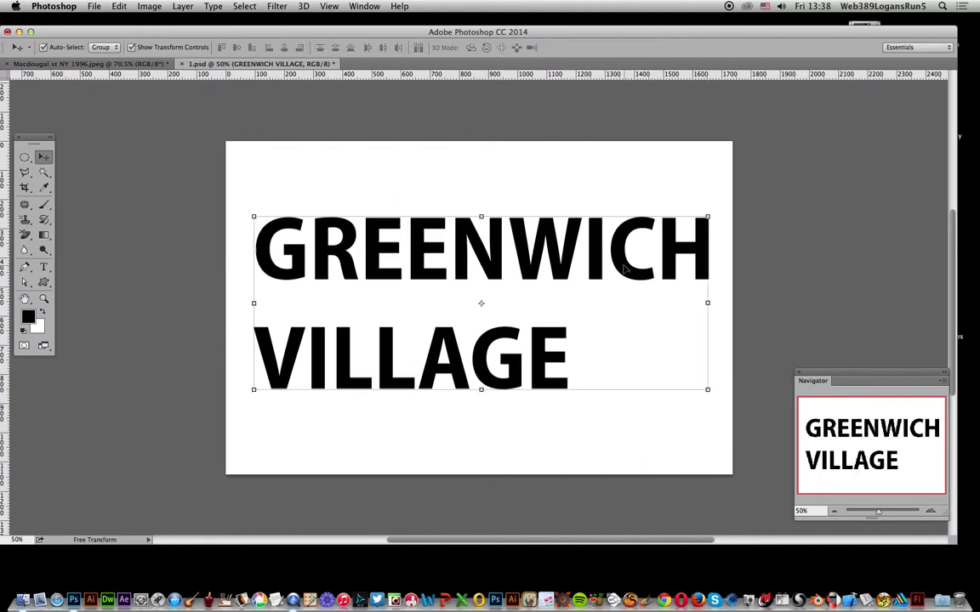
Step: Flatten the image into a single layer
click(150, 6)
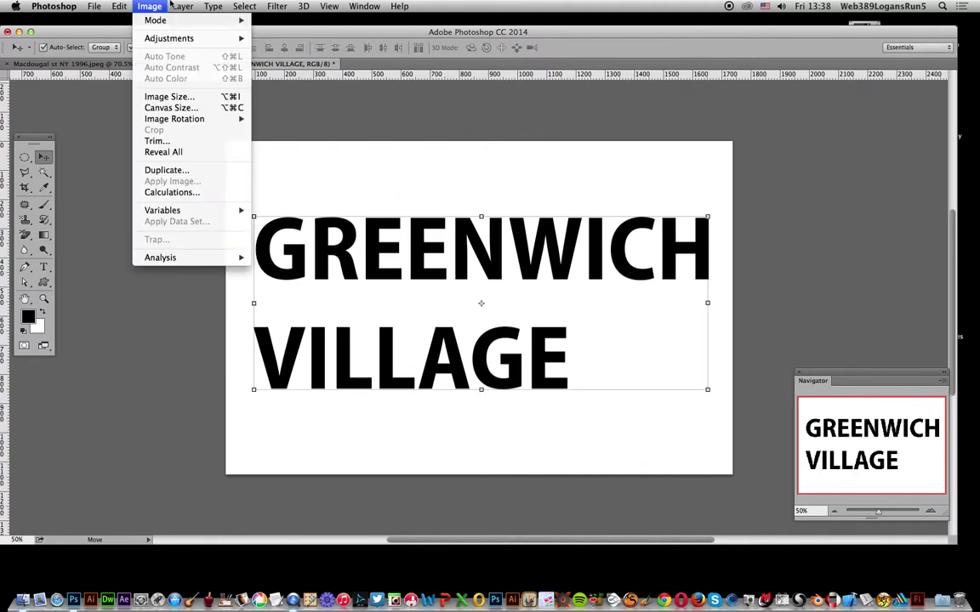
mouse_move(183, 6)
click(180, 422)
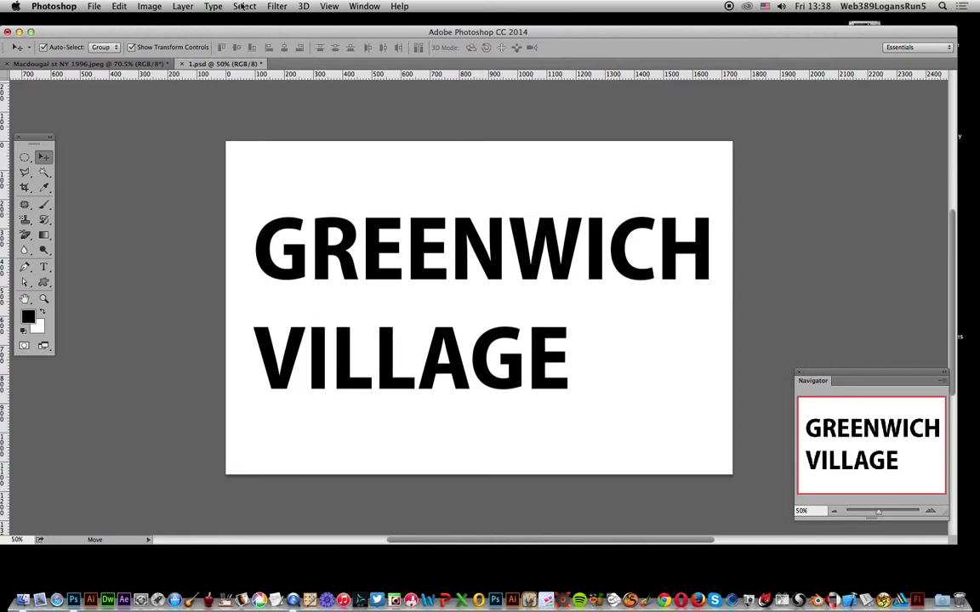
Step: Apply a Gaussian Blur with a 7.8-pixel radius to the text
click(277, 6)
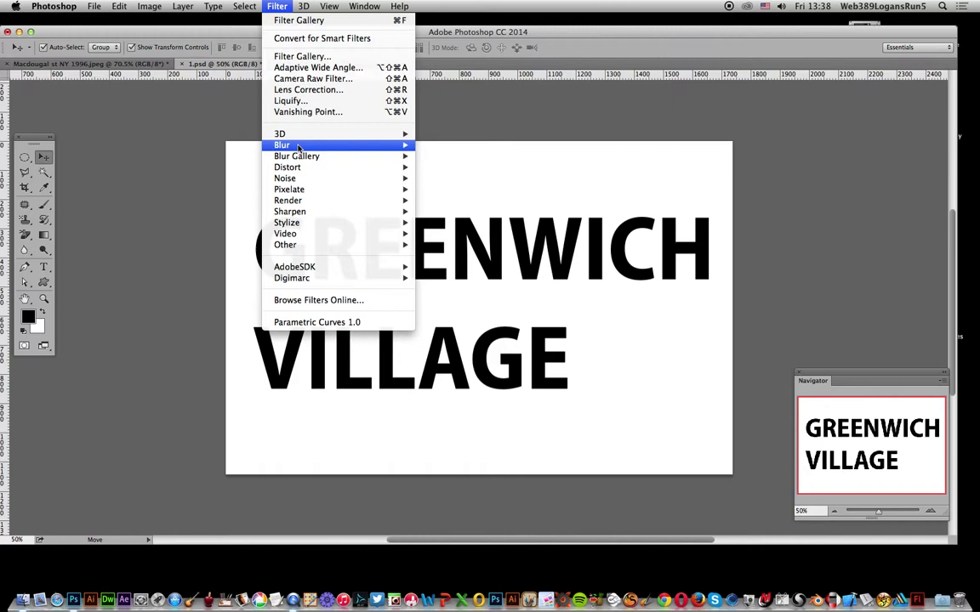
mouse_move(298, 148)
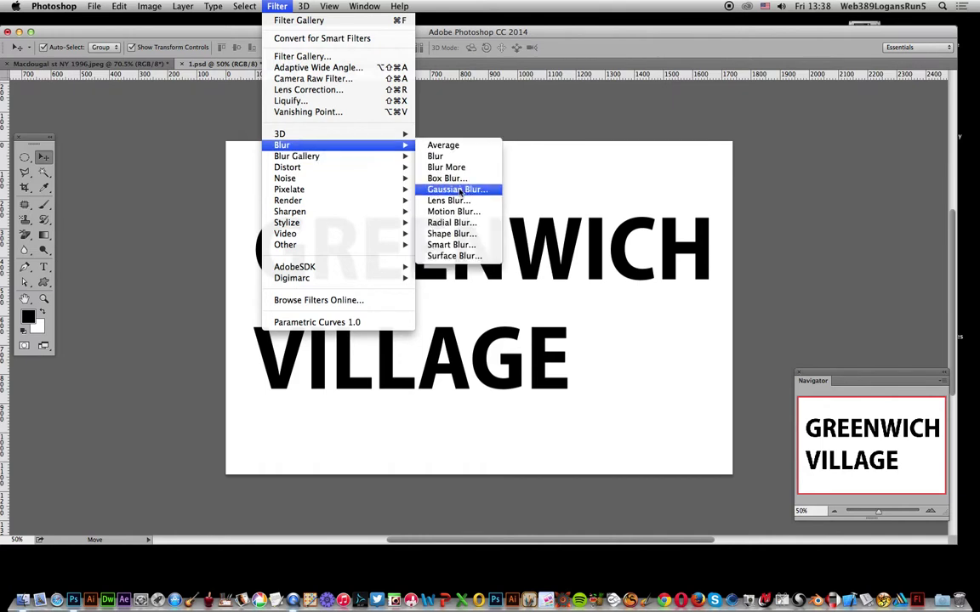
click(436, 189)
drag(770, 394, 764, 398)
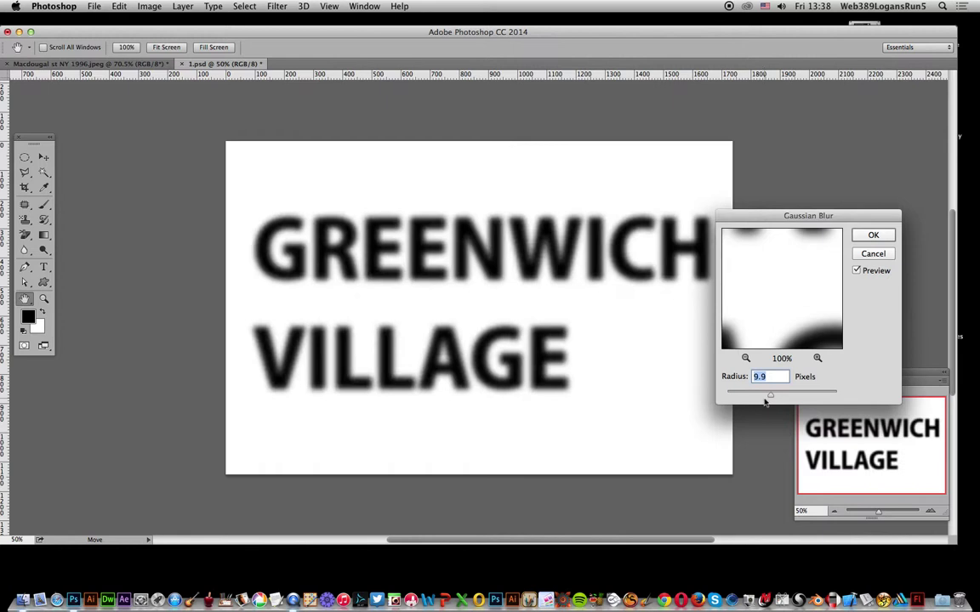
click(872, 236)
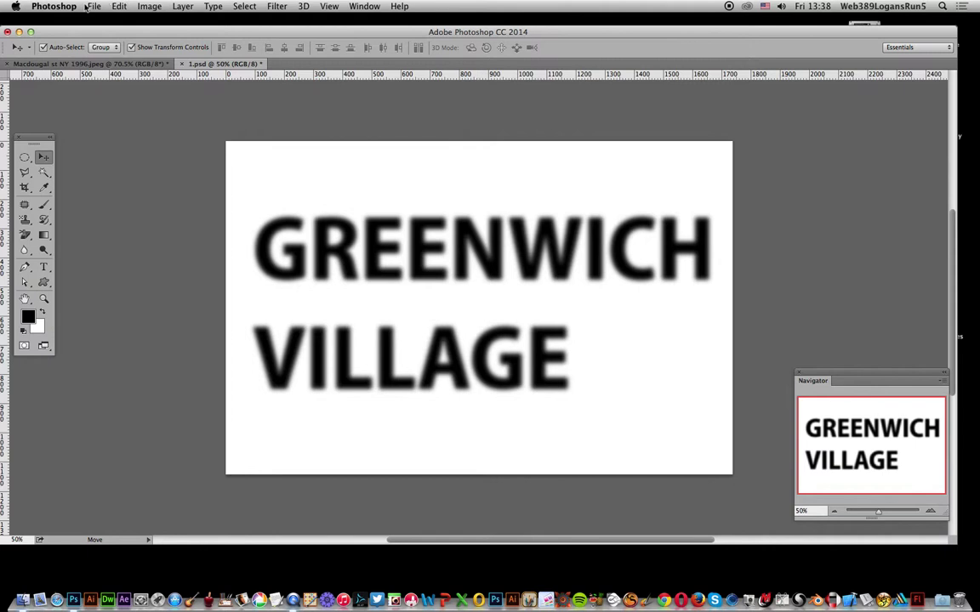
Step: Save the blurred 1.psd and return to the Macdougal st NY 1996.jpeg street photo
click(88, 6)
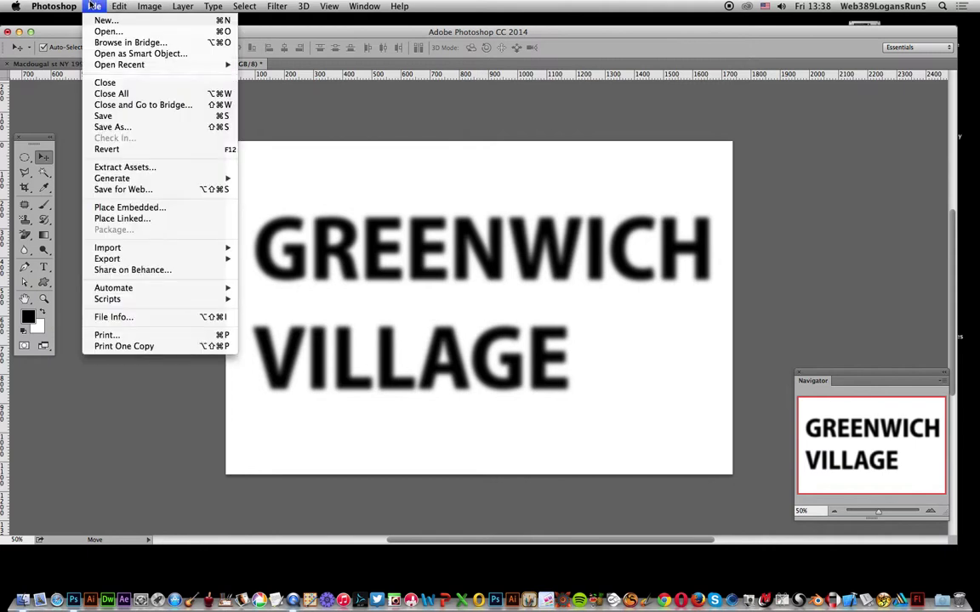
click(102, 109)
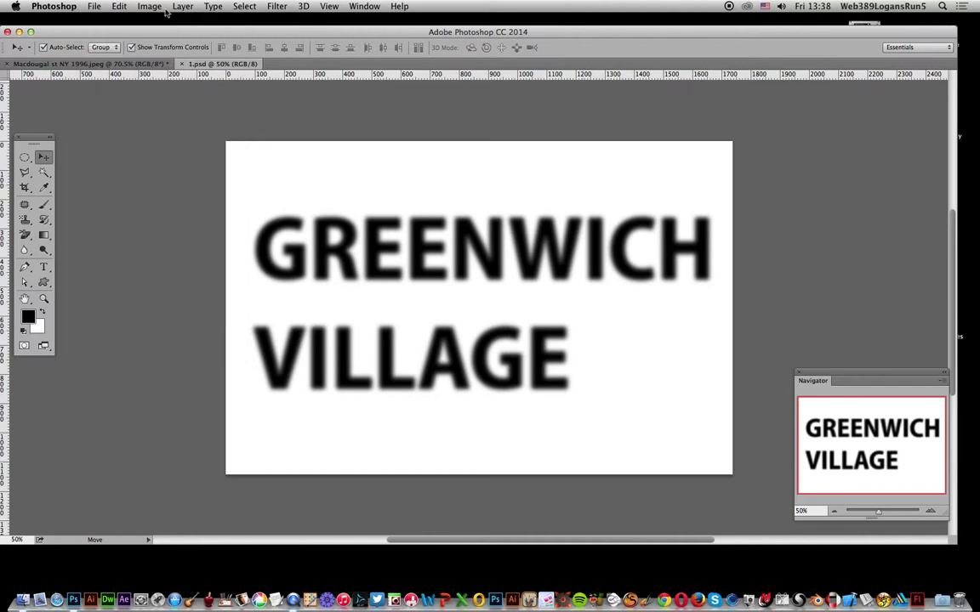
click(132, 65)
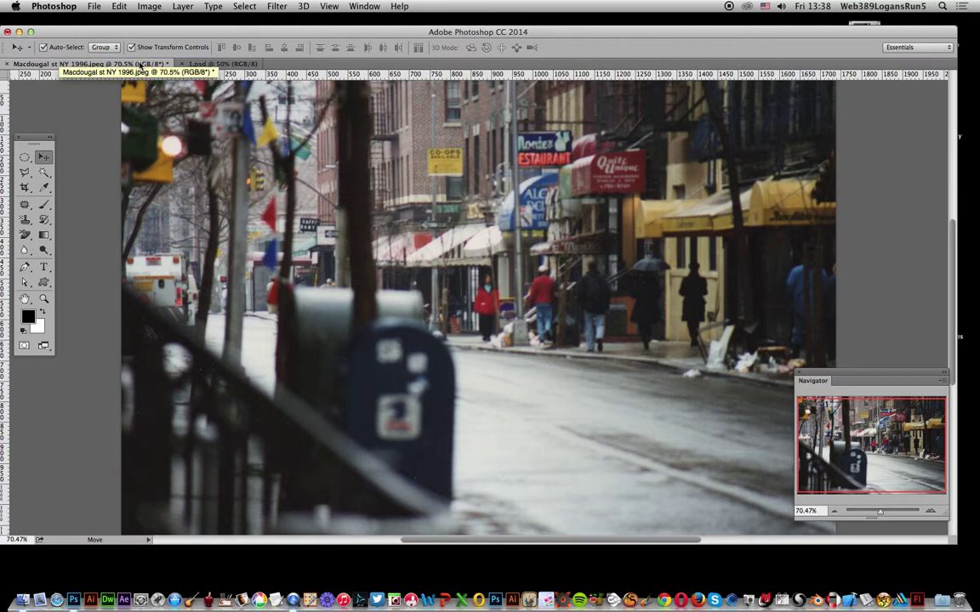
click(277, 6)
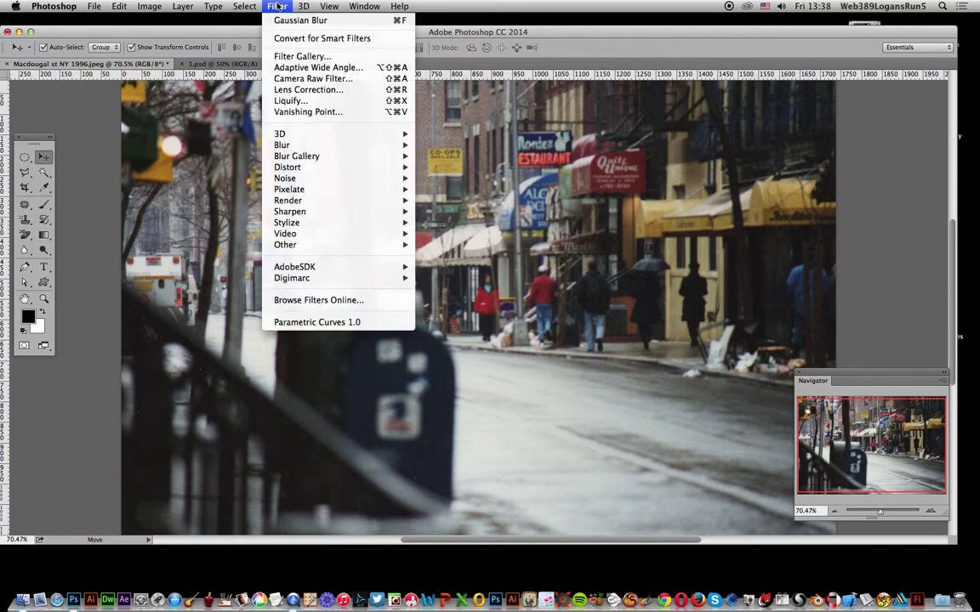
Step: Open the Filter Gallery on the street photo with the Glass filter selected
click(298, 56)
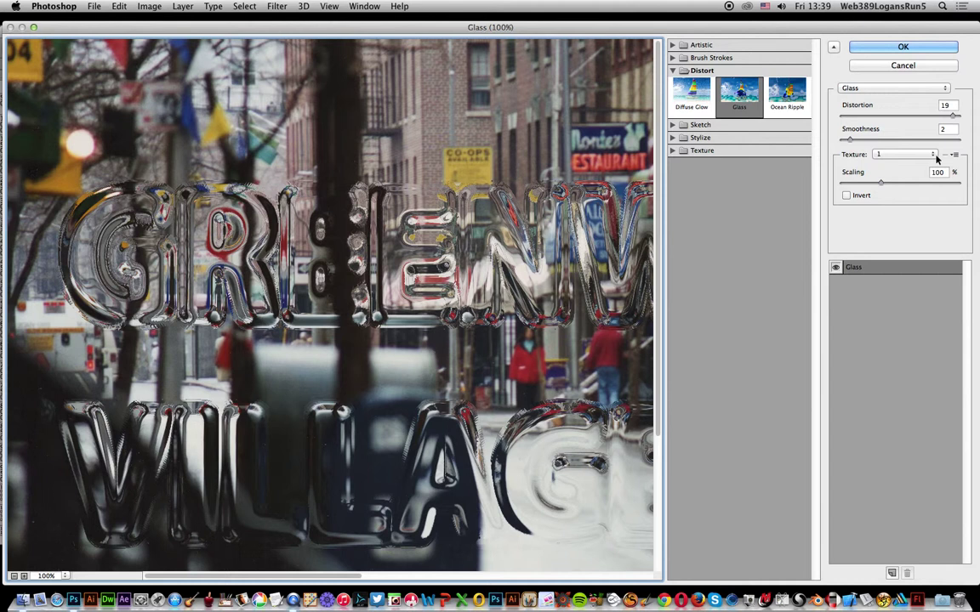
click(887, 155)
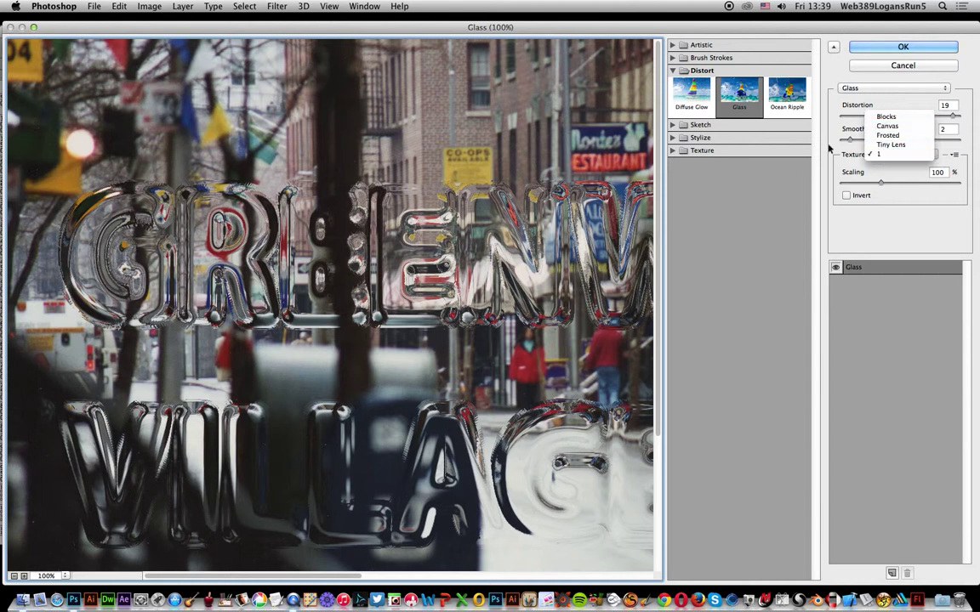
click(781, 143)
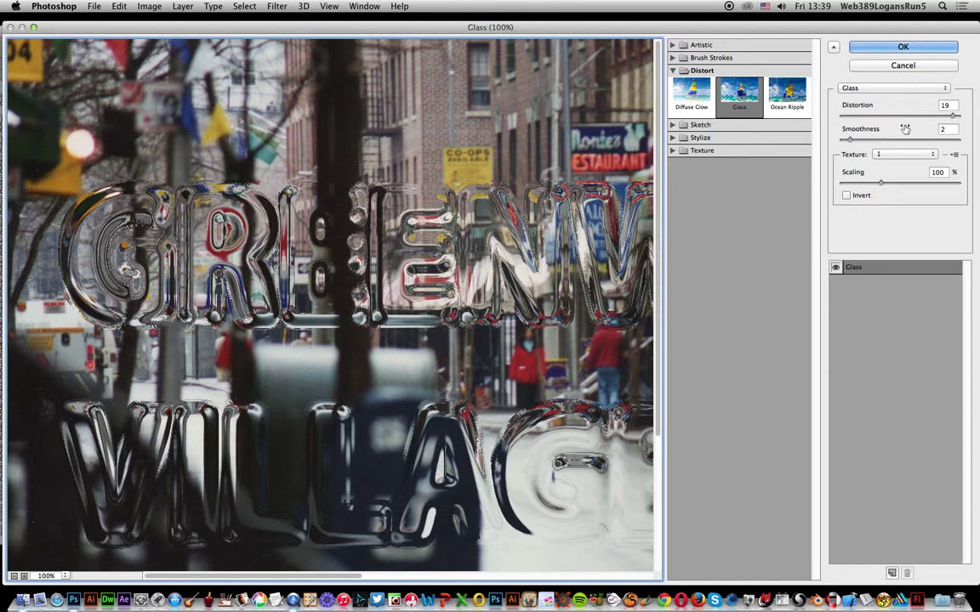
click(867, 89)
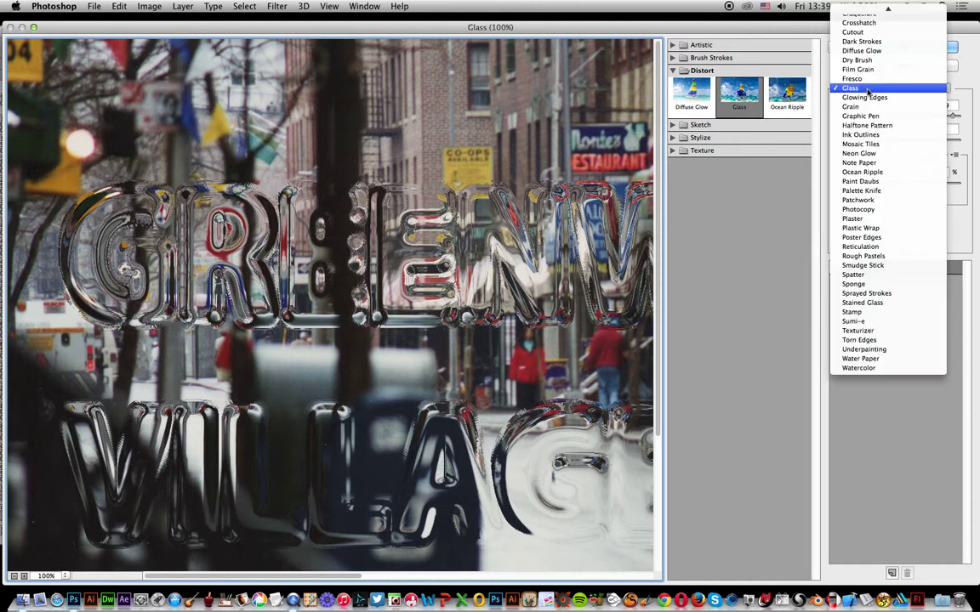
click(816, 88)
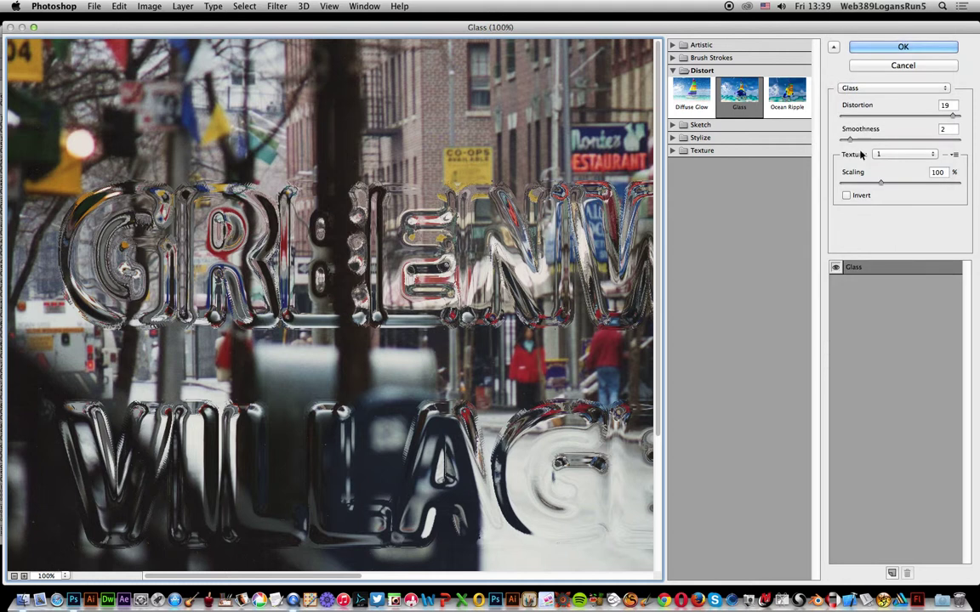
Step: Load 1.psd as the Glass filter's texture file
click(953, 155)
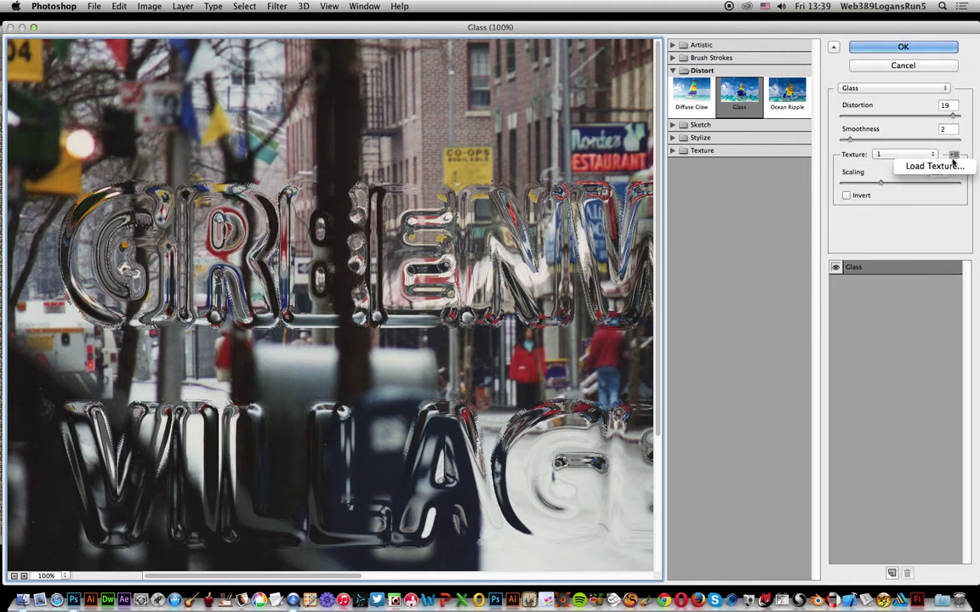
click(934, 167)
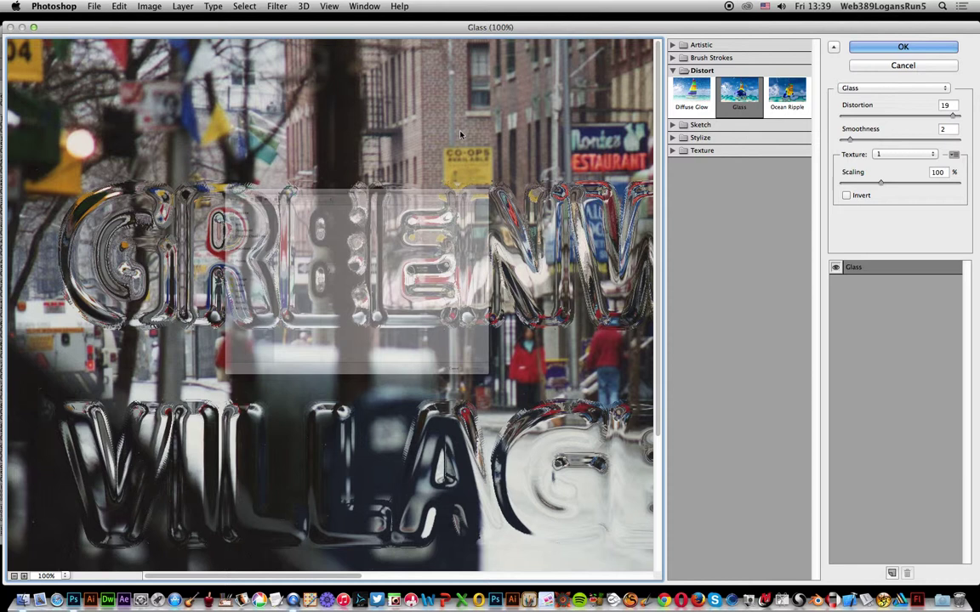
click(203, 126)
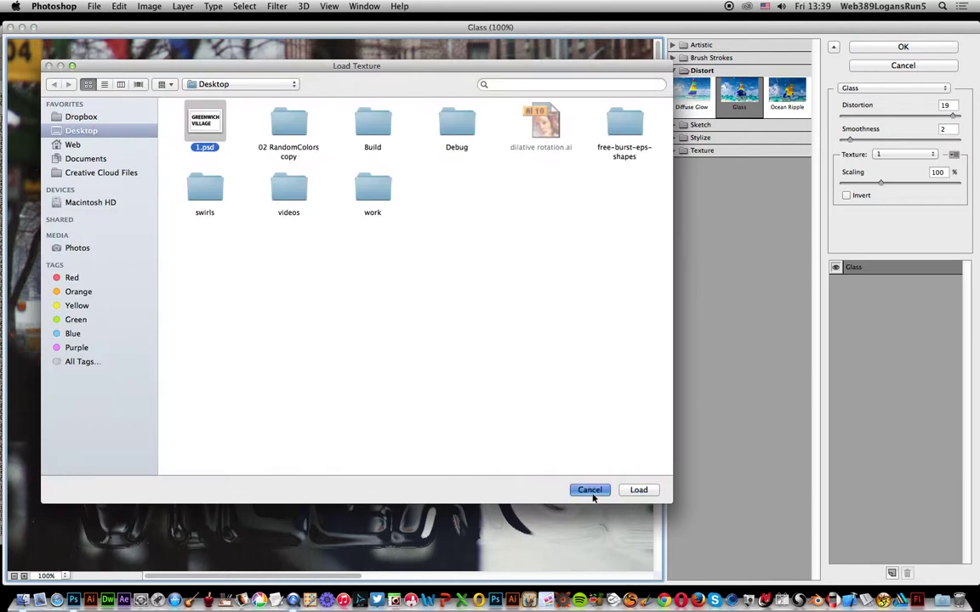
click(638, 489)
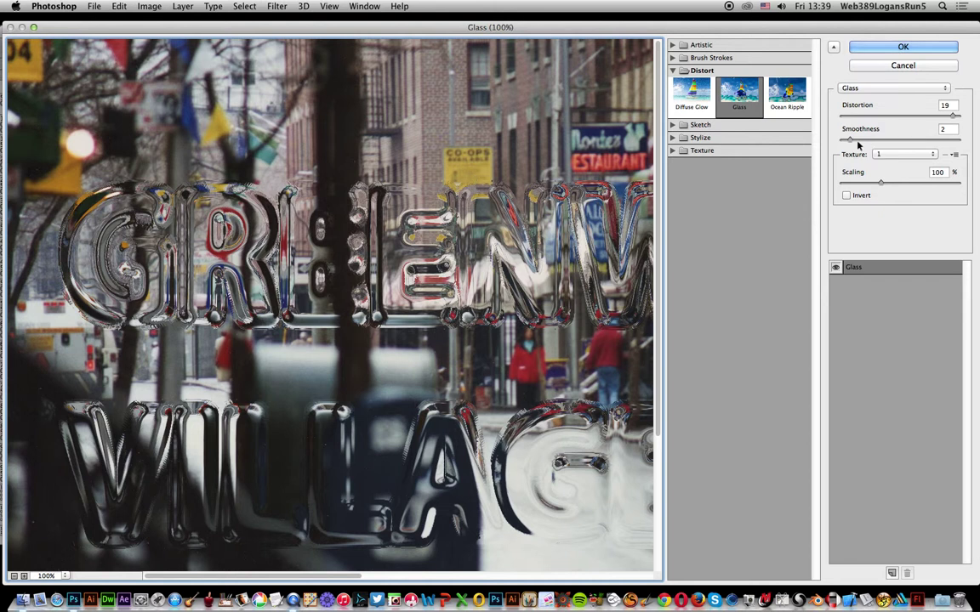
Step: Set the Glass Smoothness to 3 and Distortion to 20
mouse_move(856, 140)
mouse_down()
mouse_move(938, 144)
mouse_move(850, 144)
mouse_move(859, 149)
mouse_up()
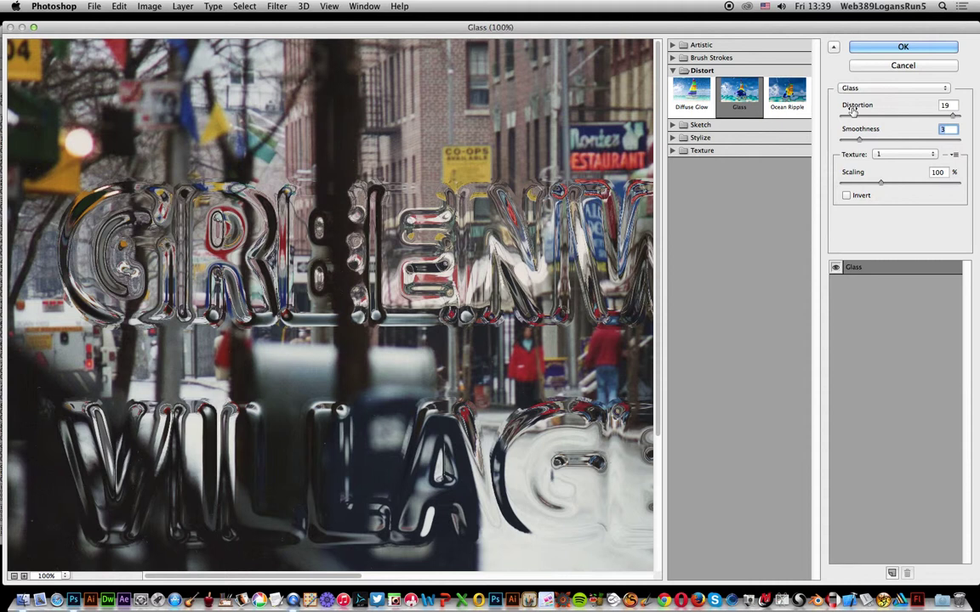
drag(939, 115, 896, 125)
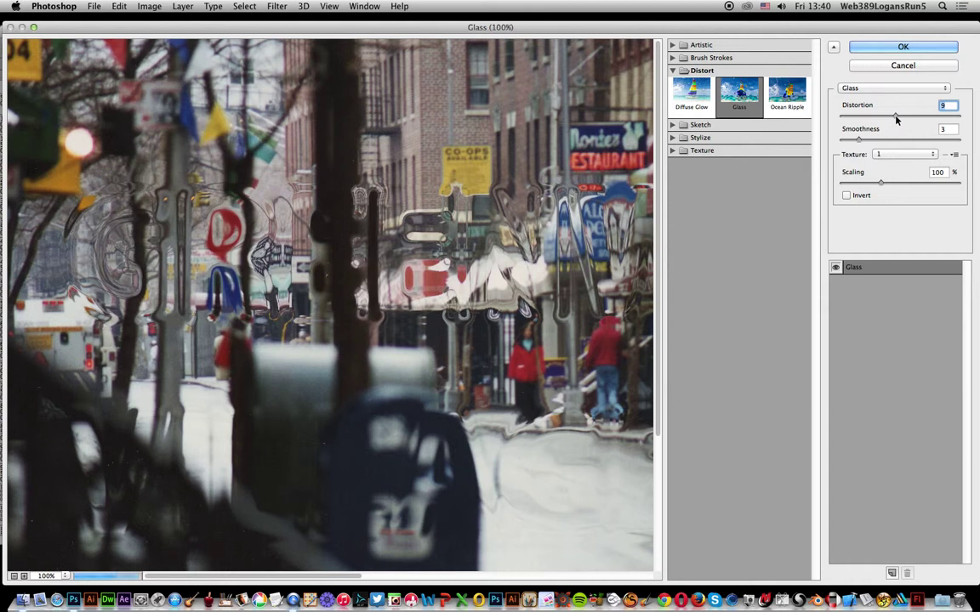
drag(896, 119, 960, 120)
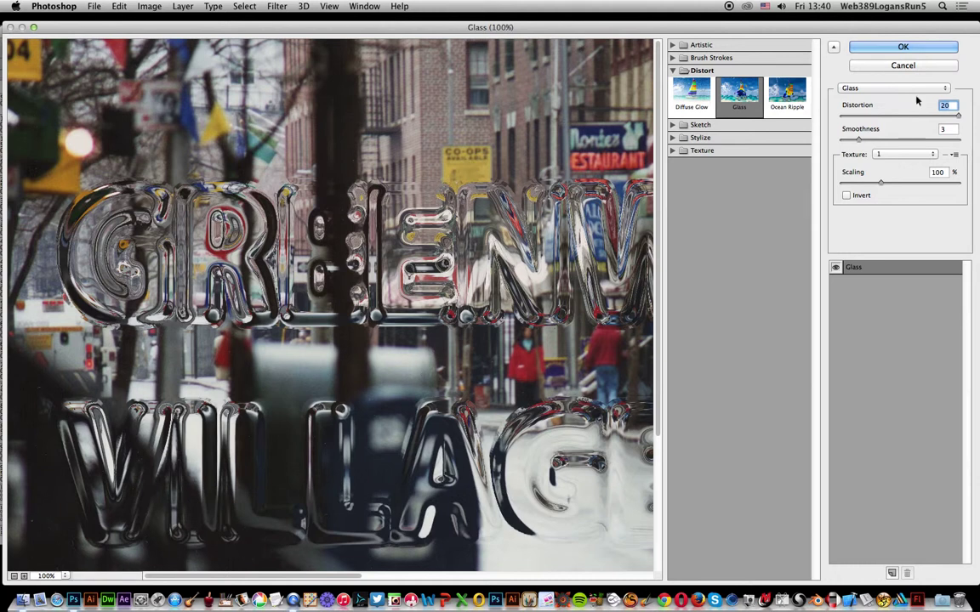
Step: Apply the Glass filter, then reapply it a second time
click(920, 48)
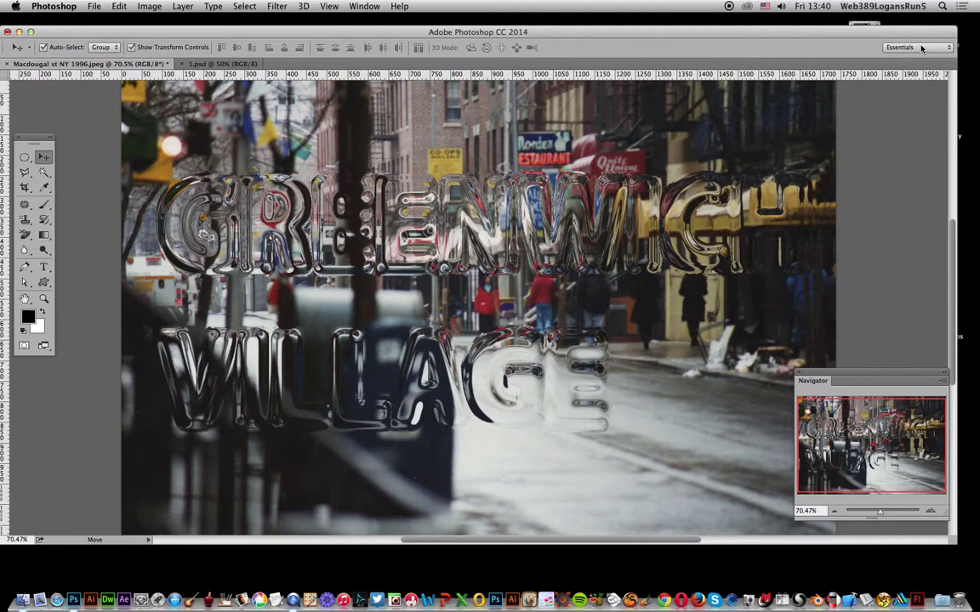
click(272, 7)
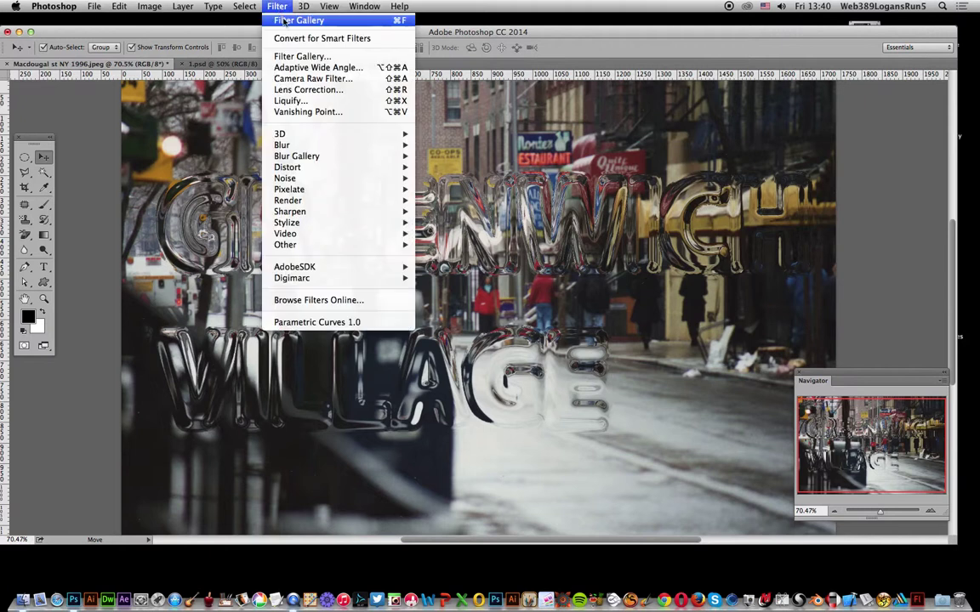
click(285, 21)
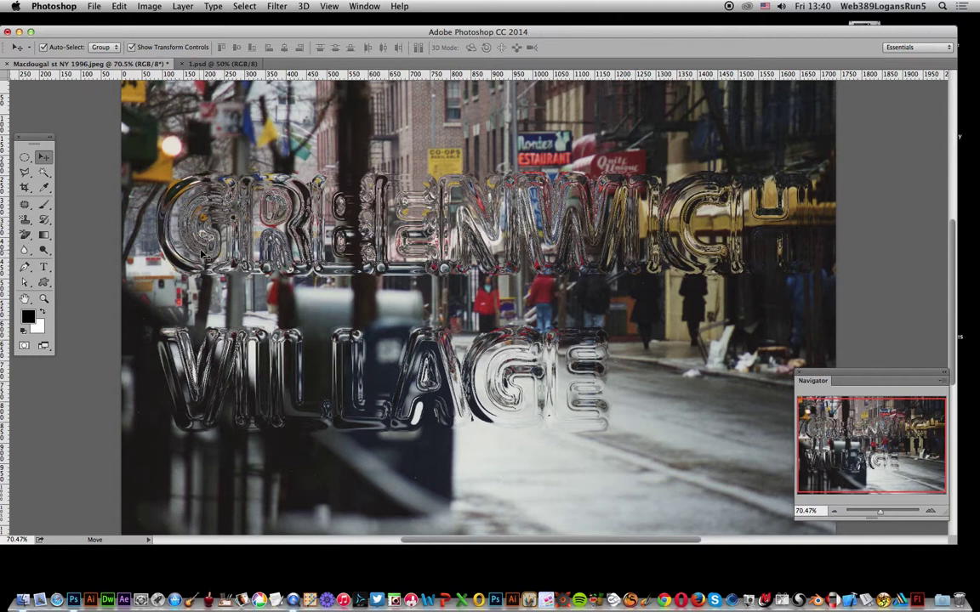
Step: Undo the second Glass filter pass
click(118, 7)
click(126, 20)
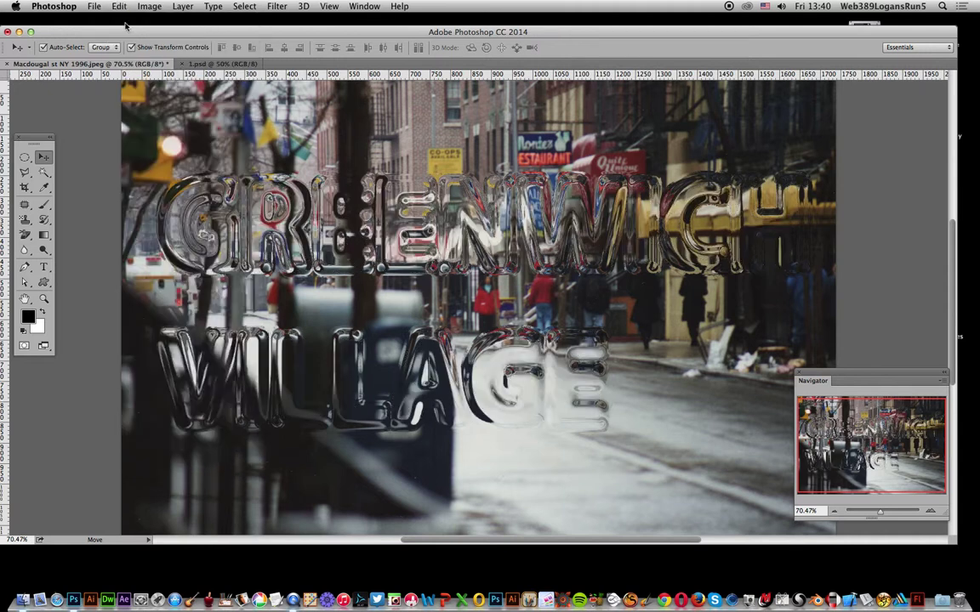
click(115, 7)
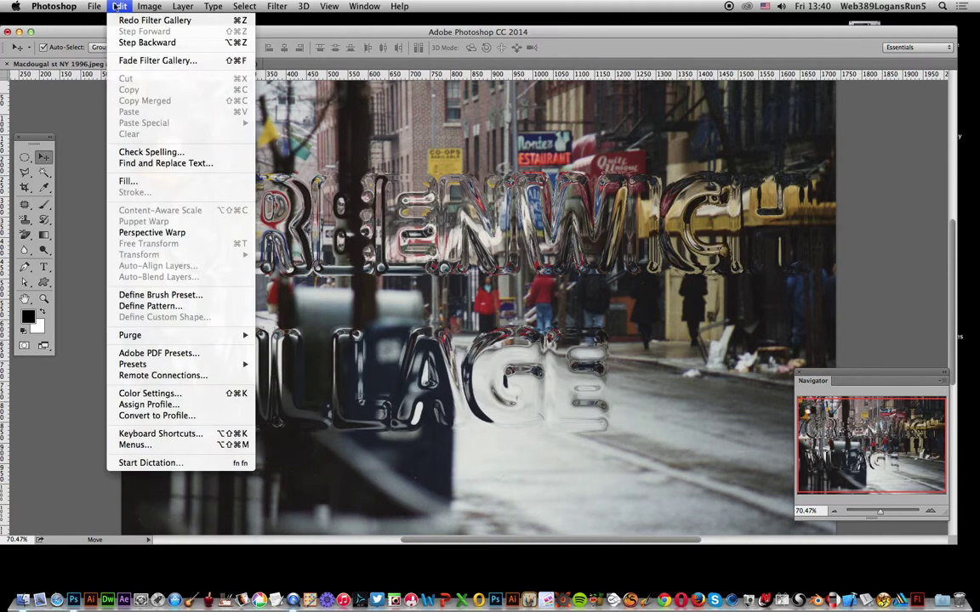
Step: Fade the Glass filter to 50% opacity in Darken mode
click(131, 61)
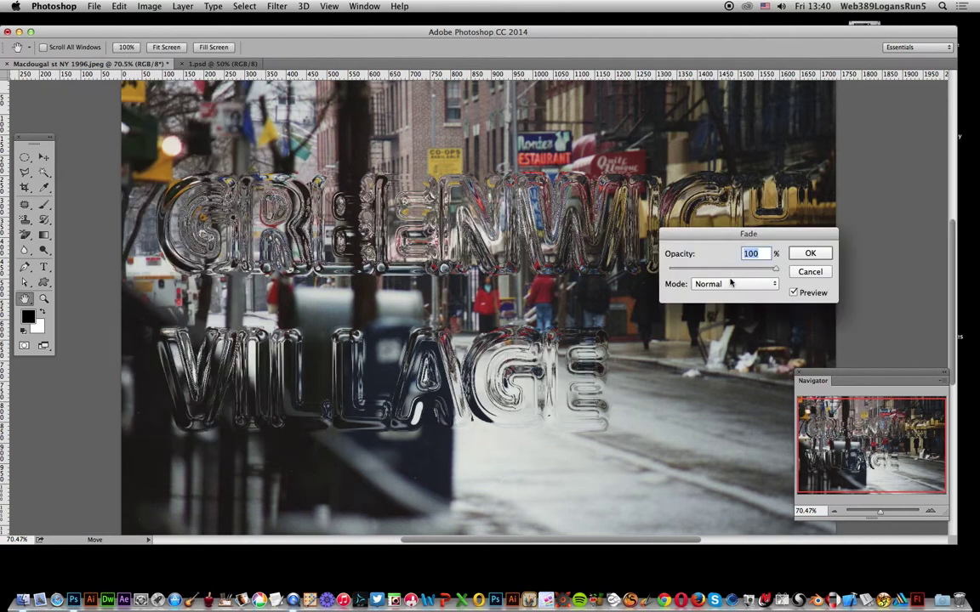
drag(735, 270, 723, 272)
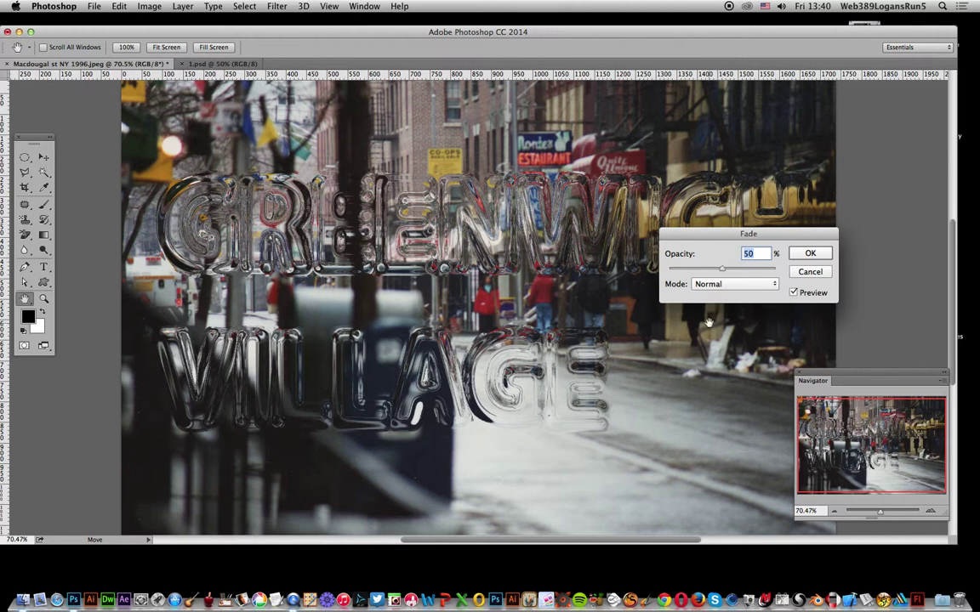
click(733, 284)
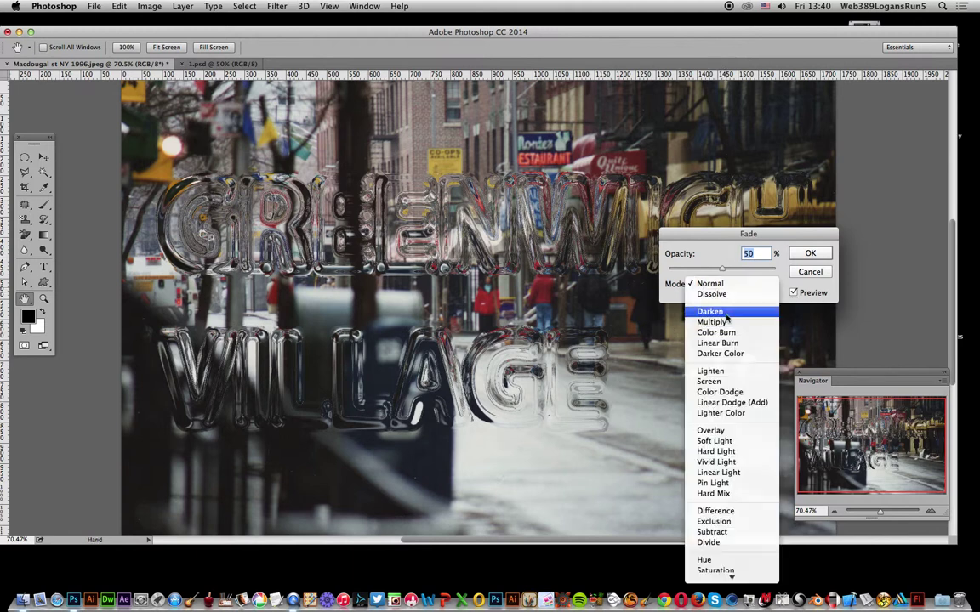
click(727, 313)
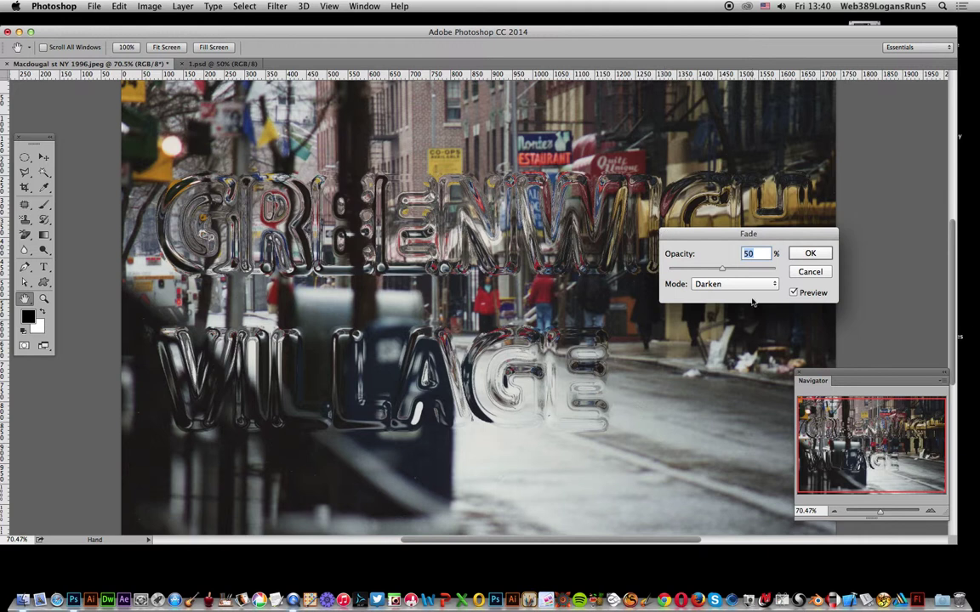
click(809, 253)
key(v)
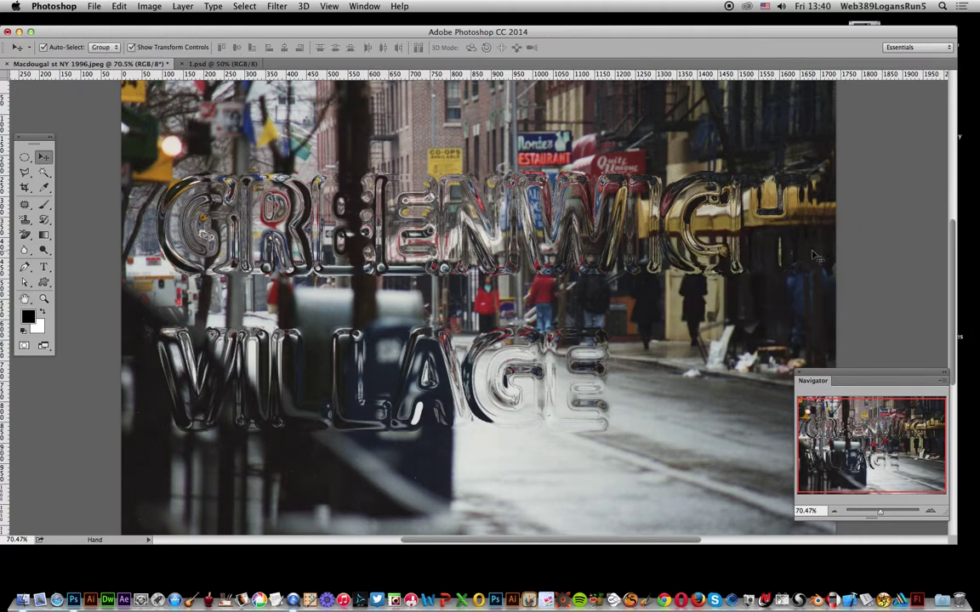